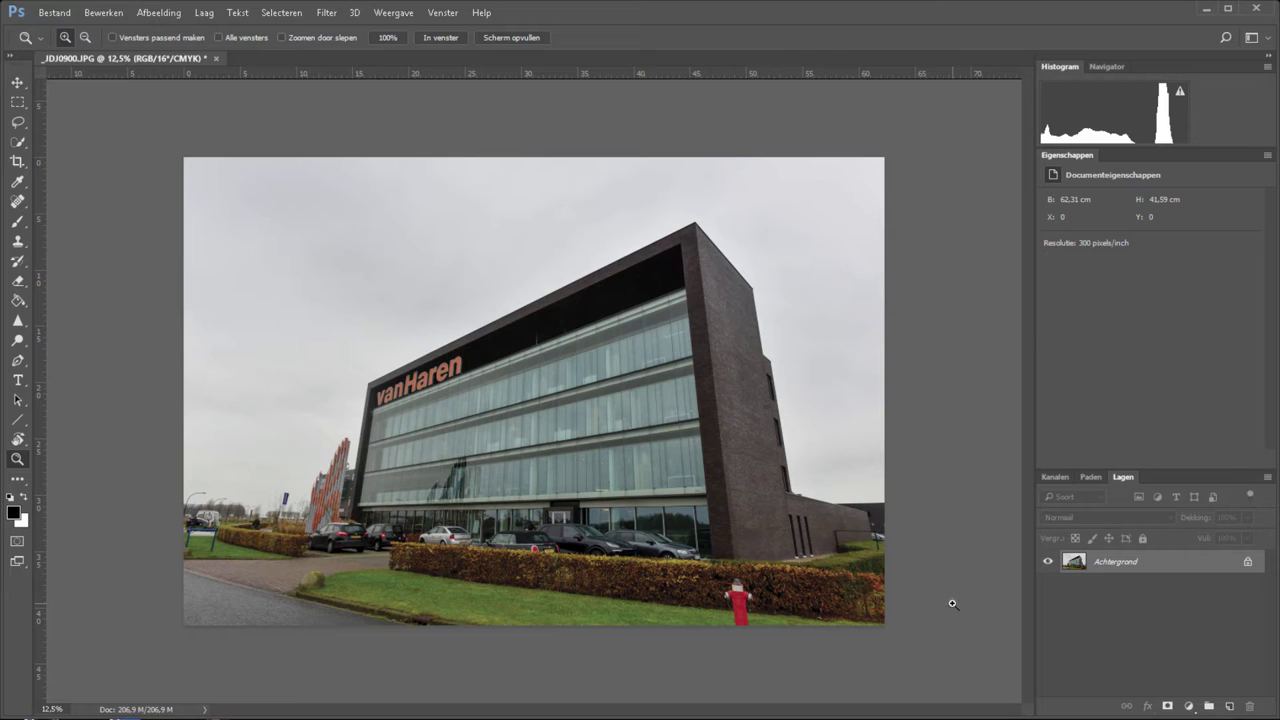
# Duplicate the background layer into 'Laag 1' and open Lens Correction's Custom settings.
pyautogui.hotkey('ctrl', 'j')
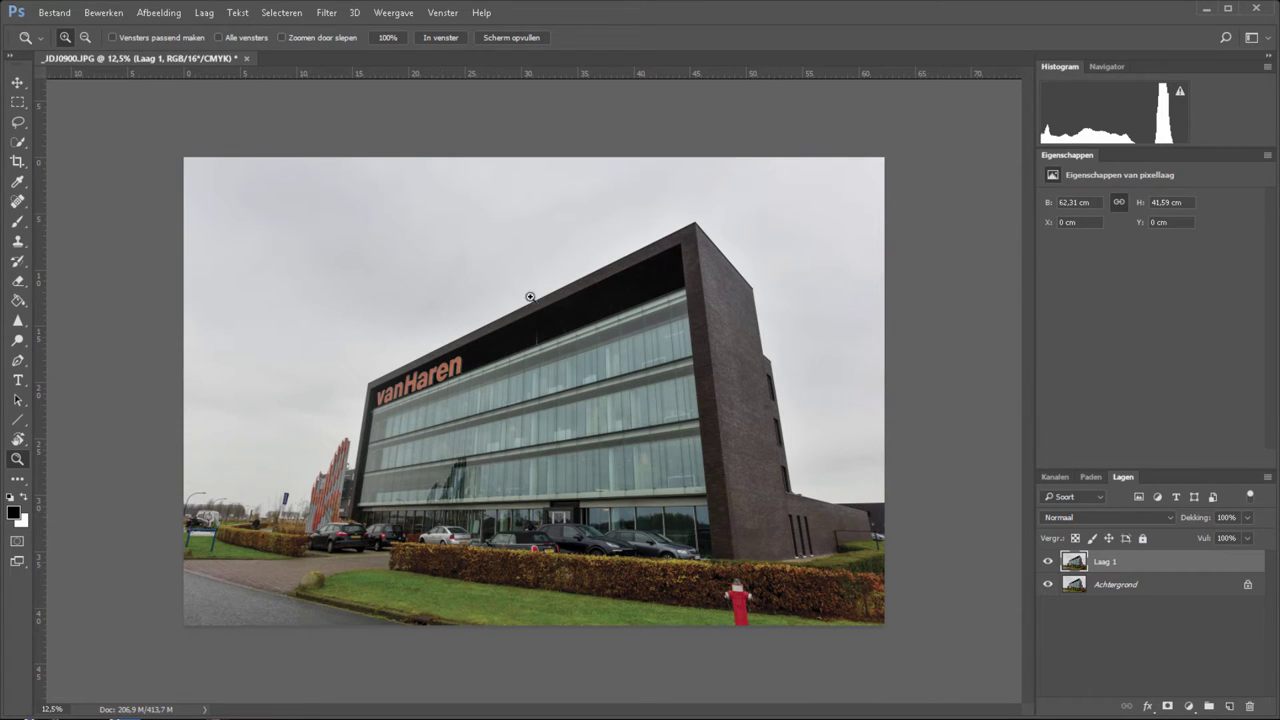
pyautogui.click(327, 13)
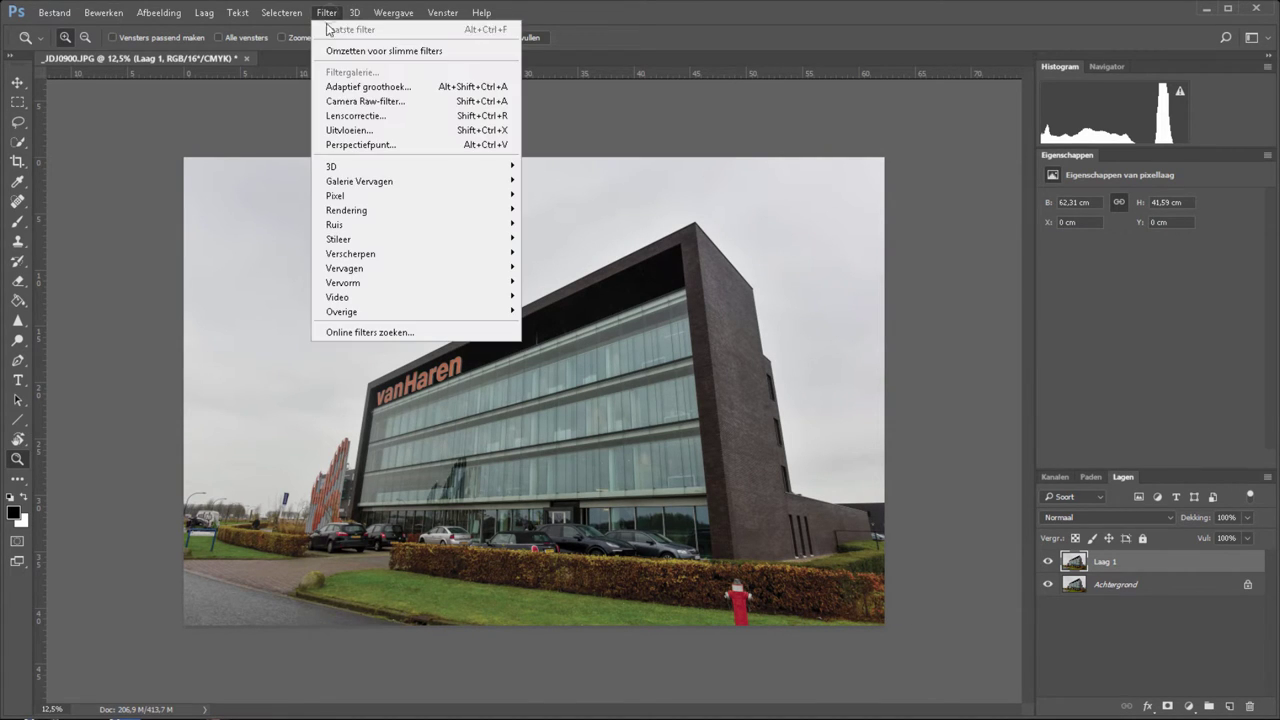
pyautogui.click(375, 117)
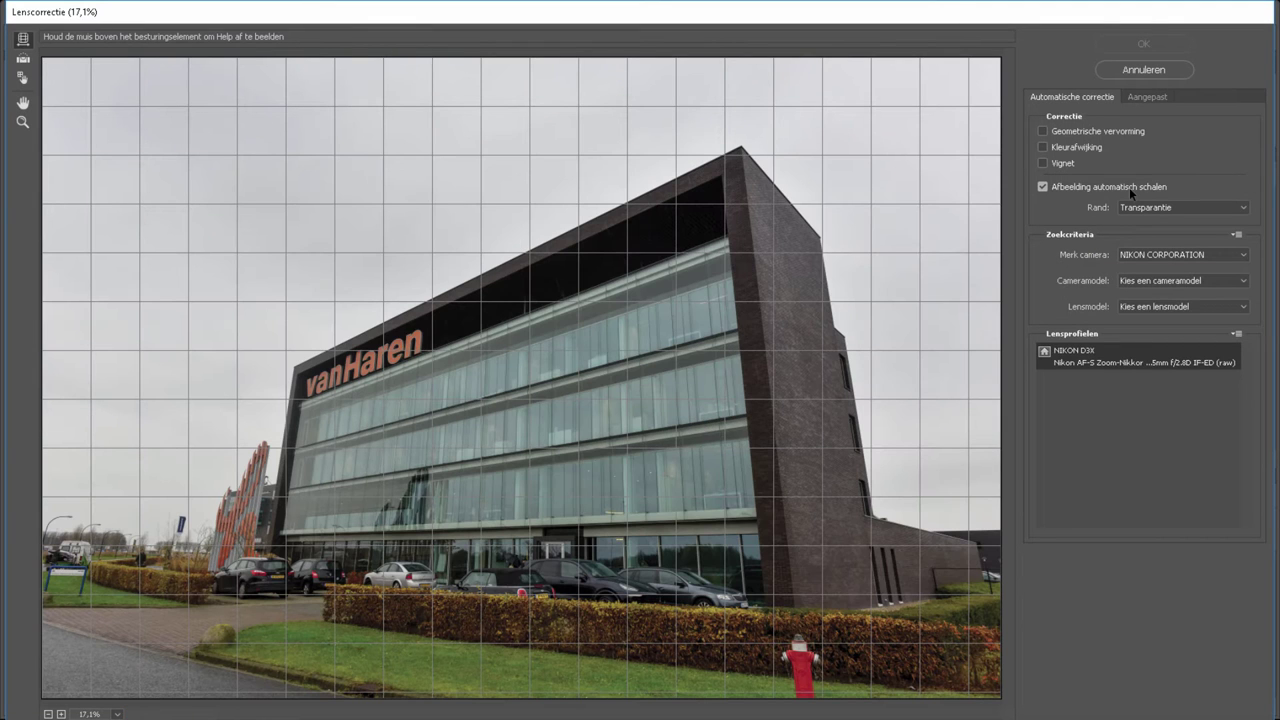
pyautogui.click(1140, 99)
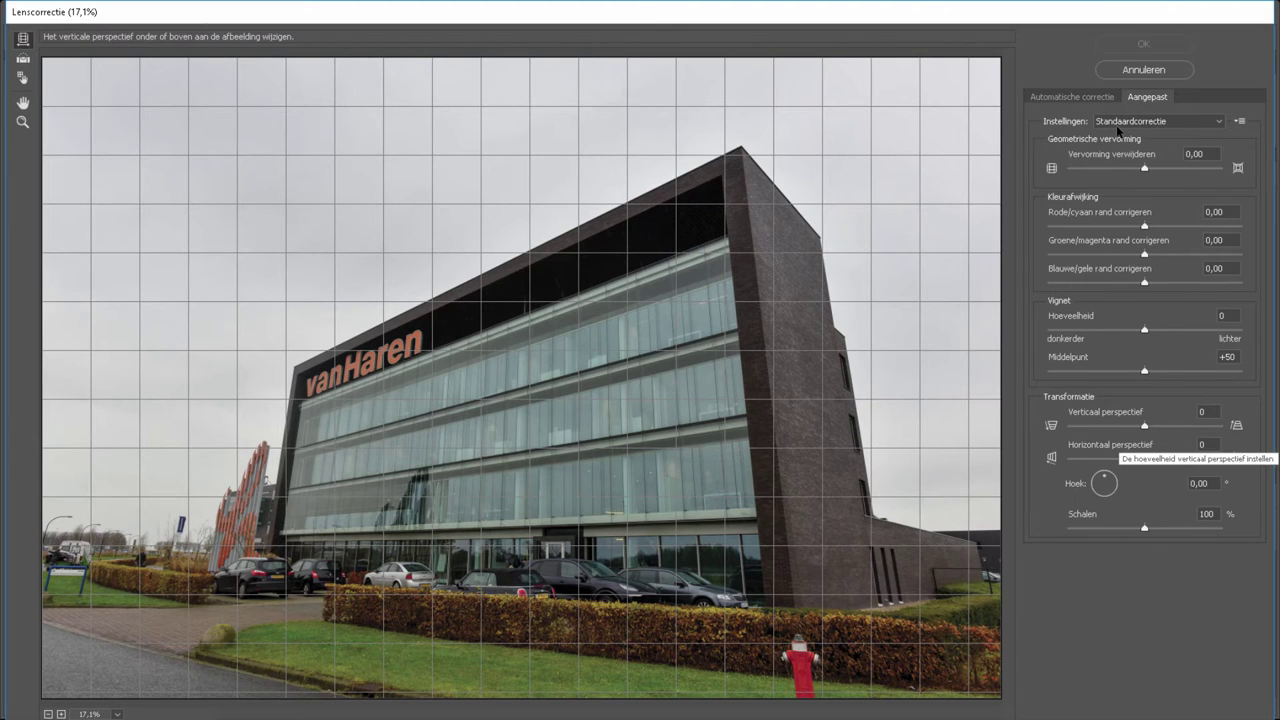
# Try the perspective, rotation and scale sliders, then cancel the lens correction.
pyautogui.moveTo(1145, 426); pyautogui.dragTo(1114, 431)
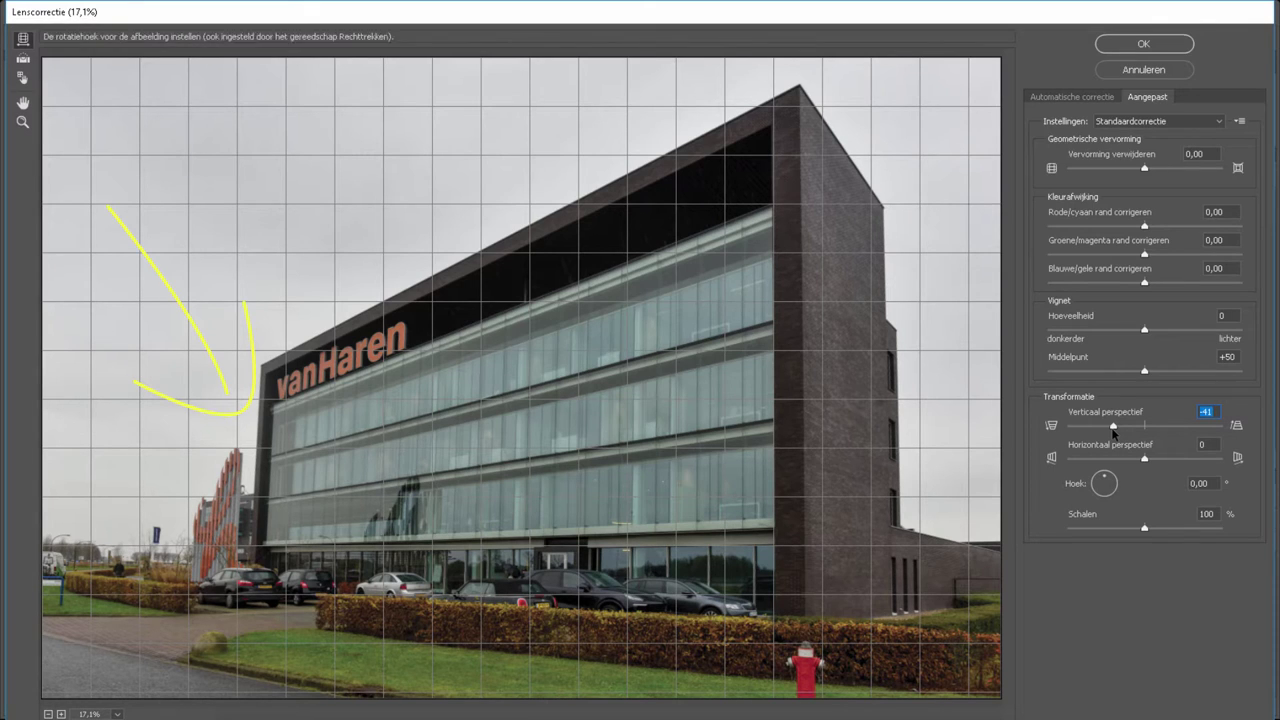
pyautogui.moveTo(1144, 458)
pyautogui.mouseDown()
pyautogui.moveTo(1166, 460)
pyautogui.moveTo(1148, 460)
pyautogui.mouseUp()
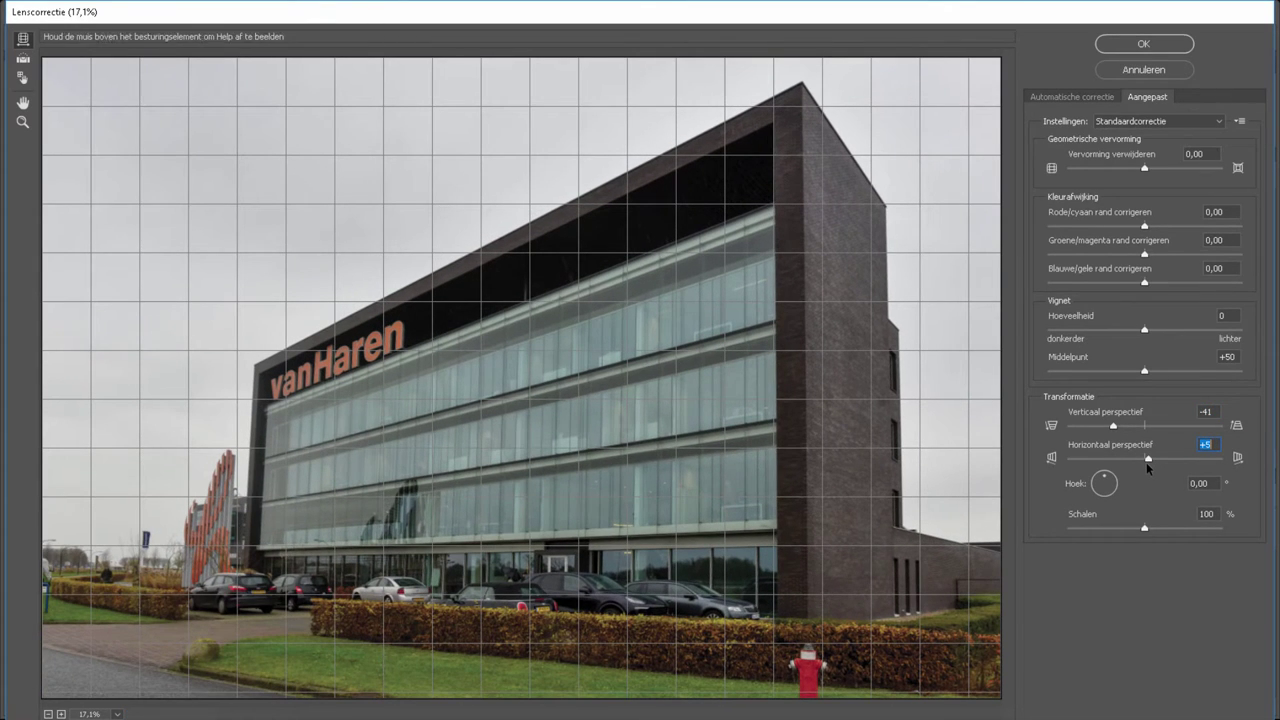
pyautogui.moveTo(1144, 528); pyautogui.dragTo(1133, 530)
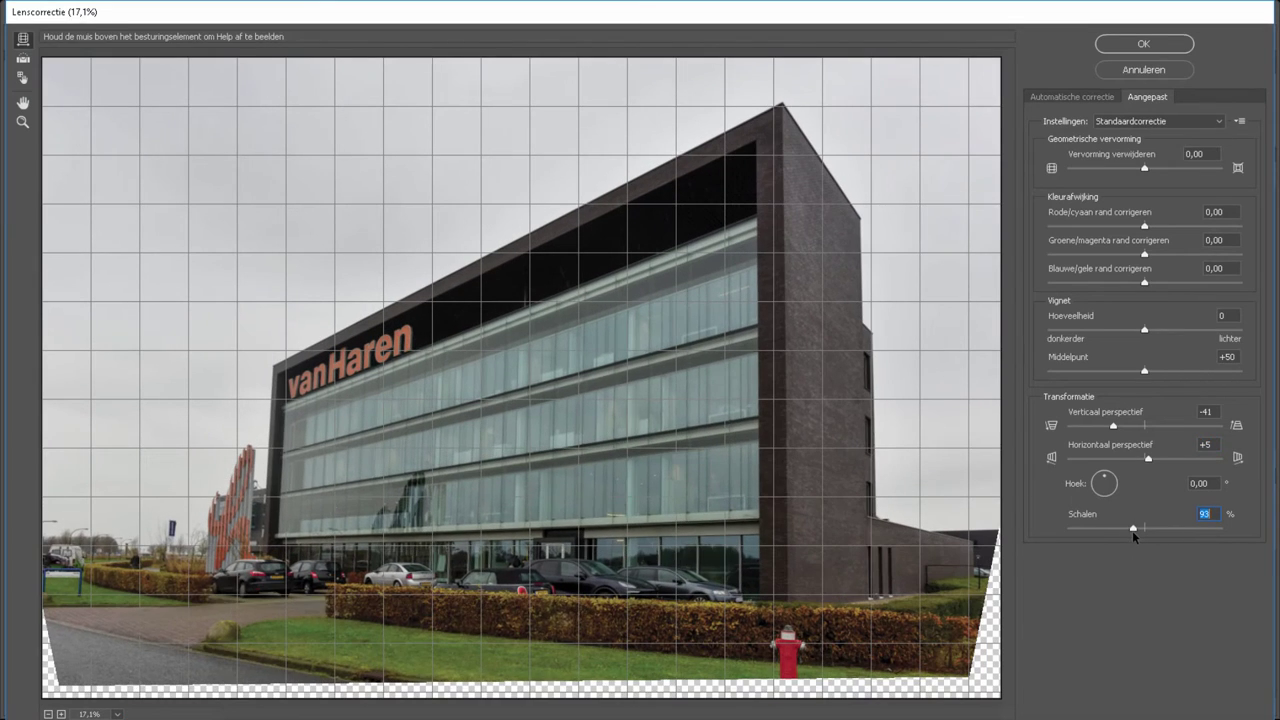
pyautogui.click(1100, 485)
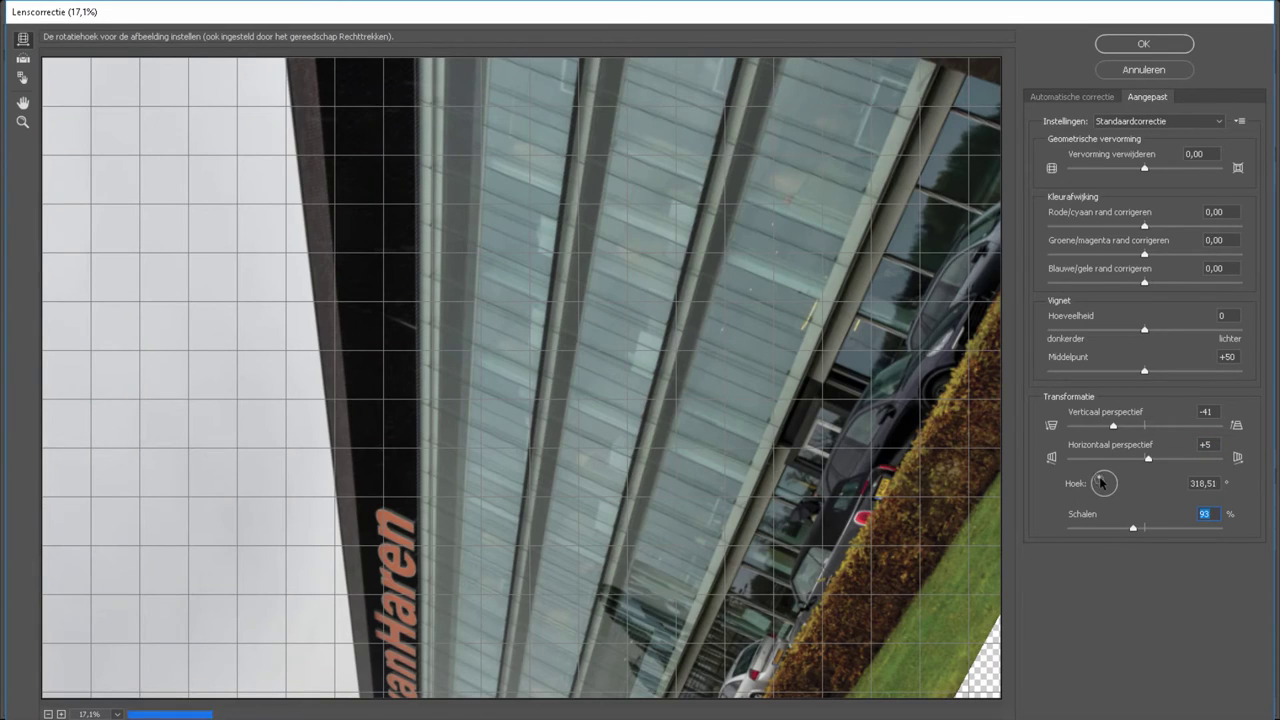
pyautogui.moveTo(1100, 485); pyautogui.dragTo(1103, 482)
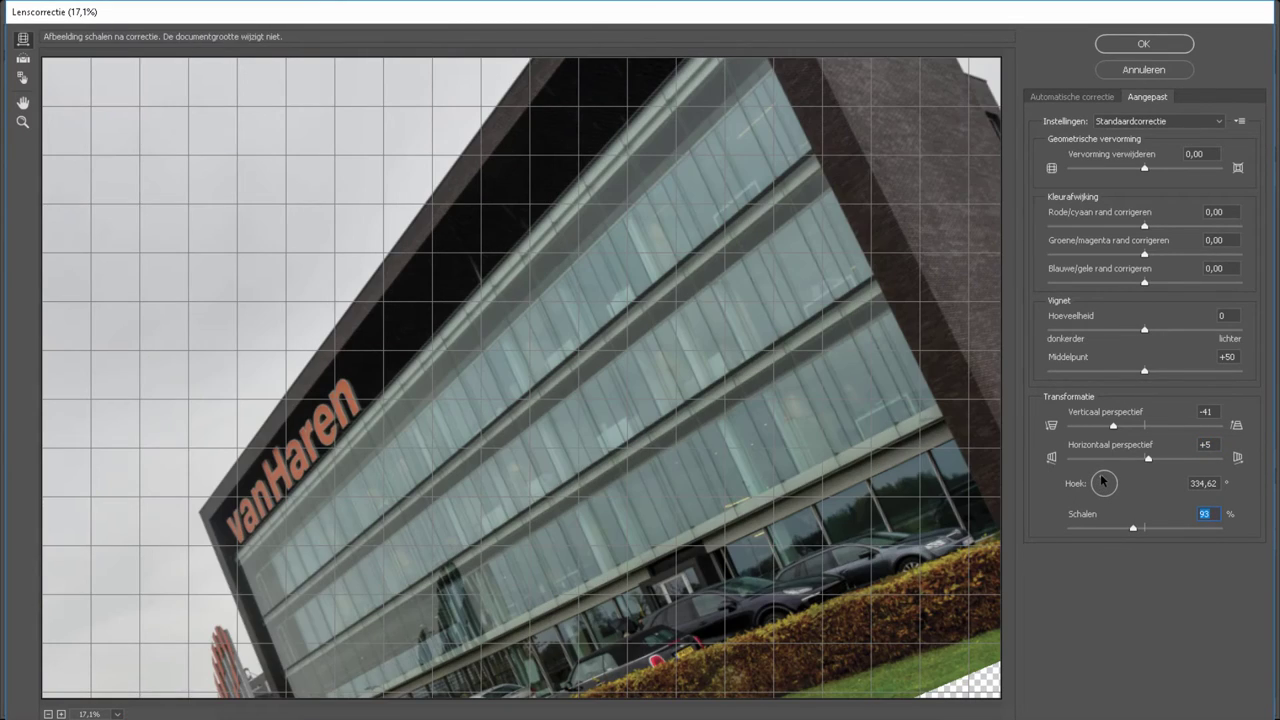
pyautogui.moveTo(1133, 528); pyautogui.dragTo(1123, 531)
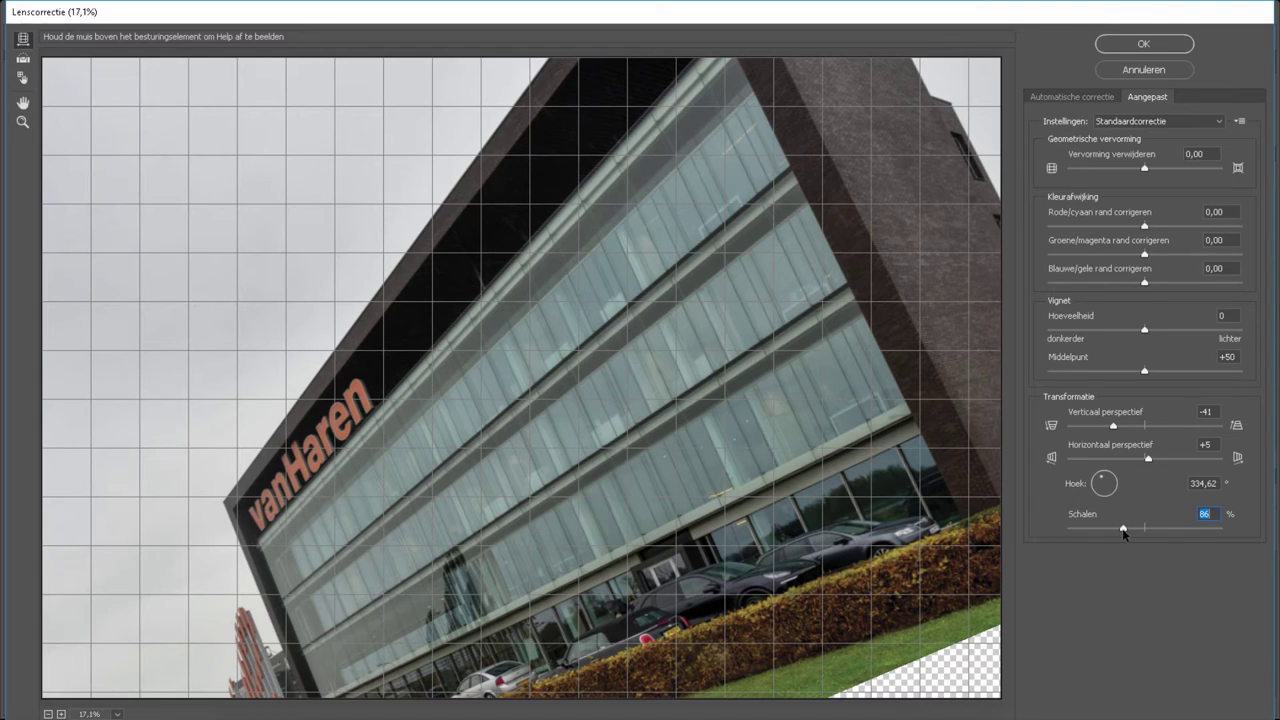
pyautogui.click(1148, 70)
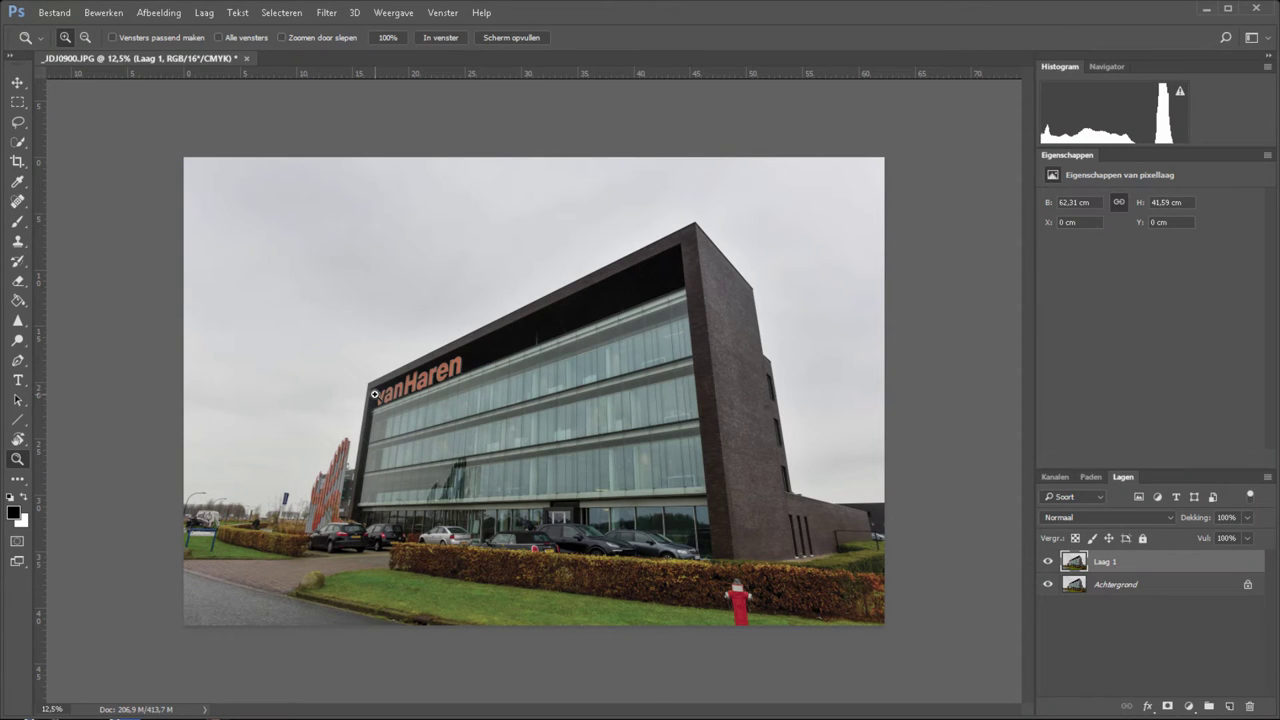
# Spread the top corners outward in a Perspective transform and add a vertical guide at the building's corner.
pyautogui.click(162, 13)
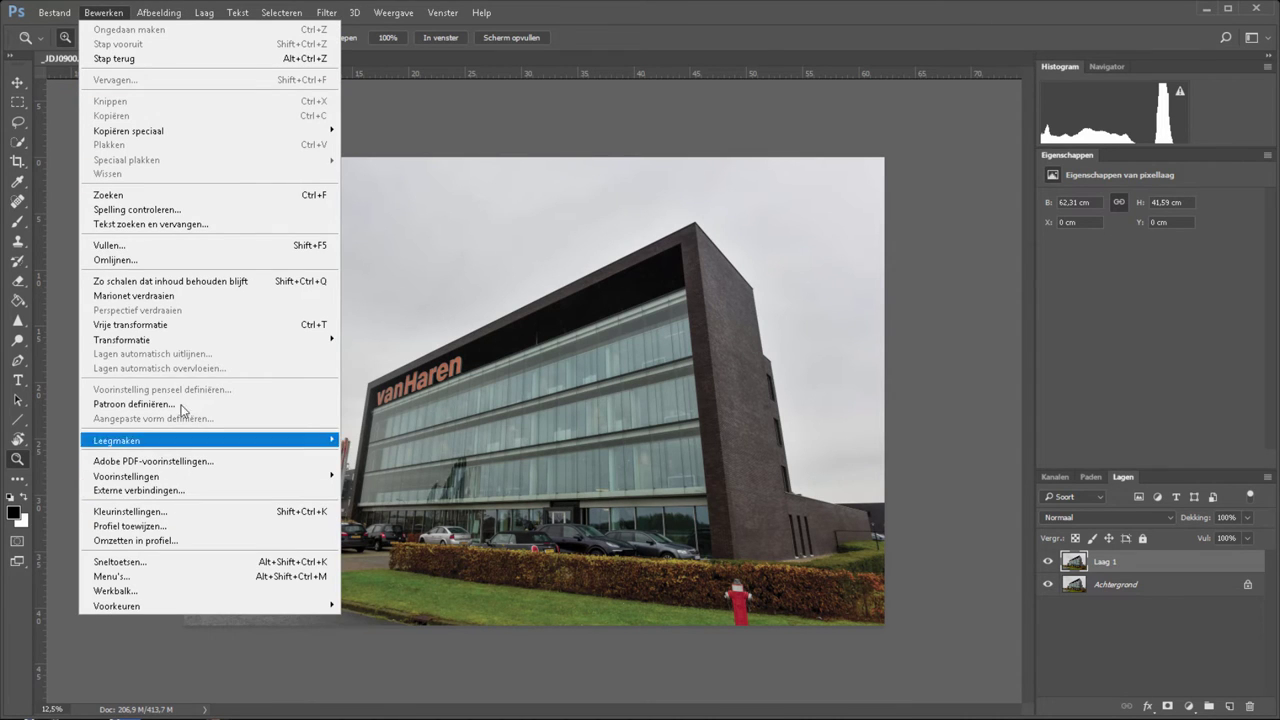
pyautogui.moveTo(210, 339)
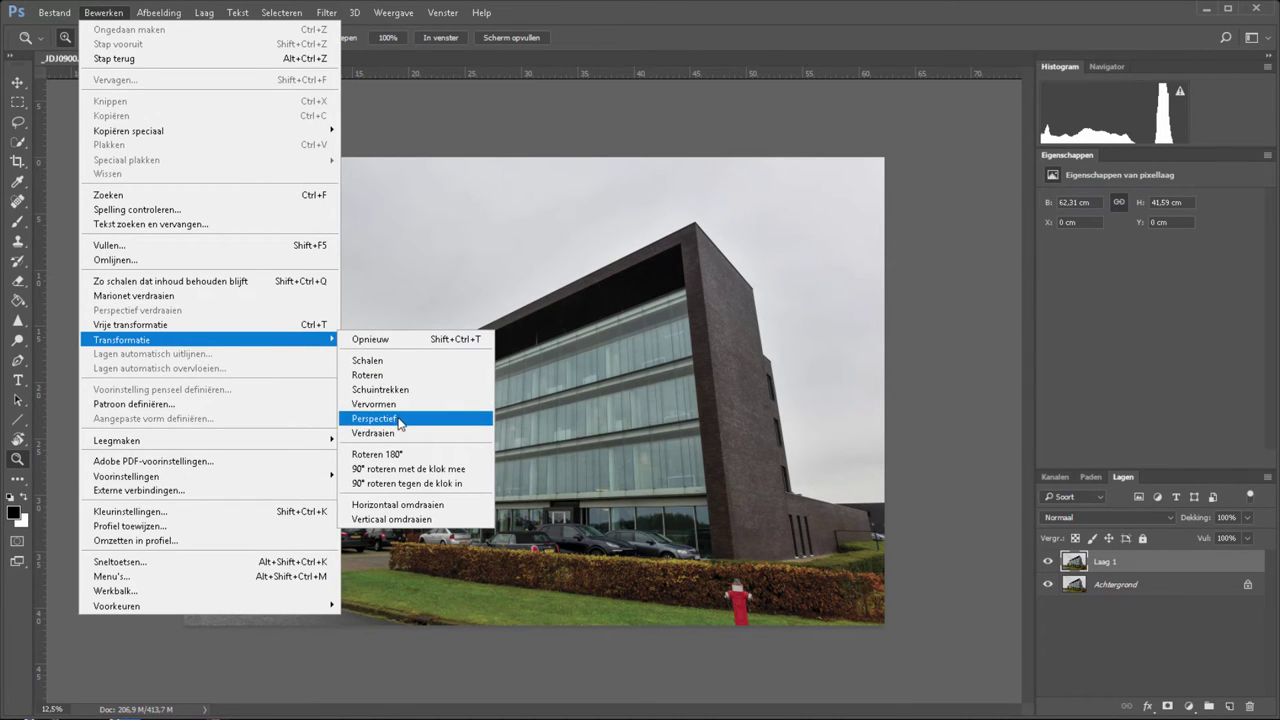
pyautogui.click(402, 422)
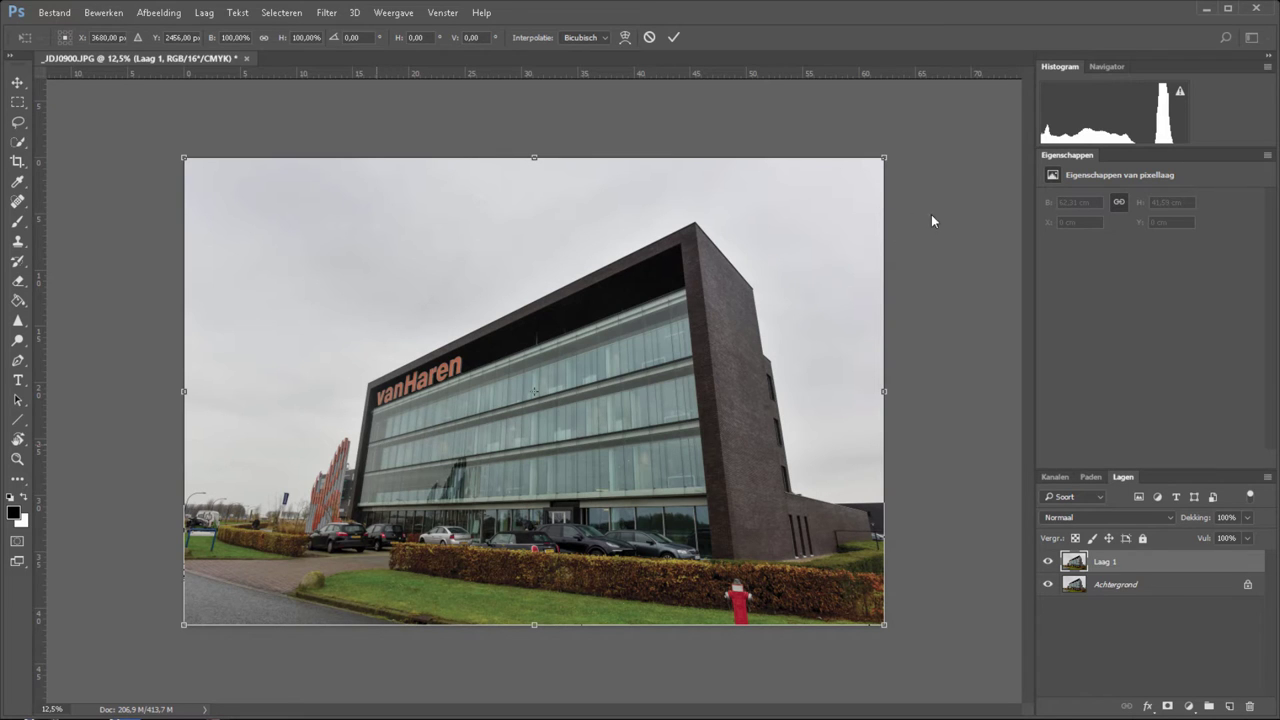
pyautogui.moveTo(884, 160); pyautogui.dragTo(997, 168)
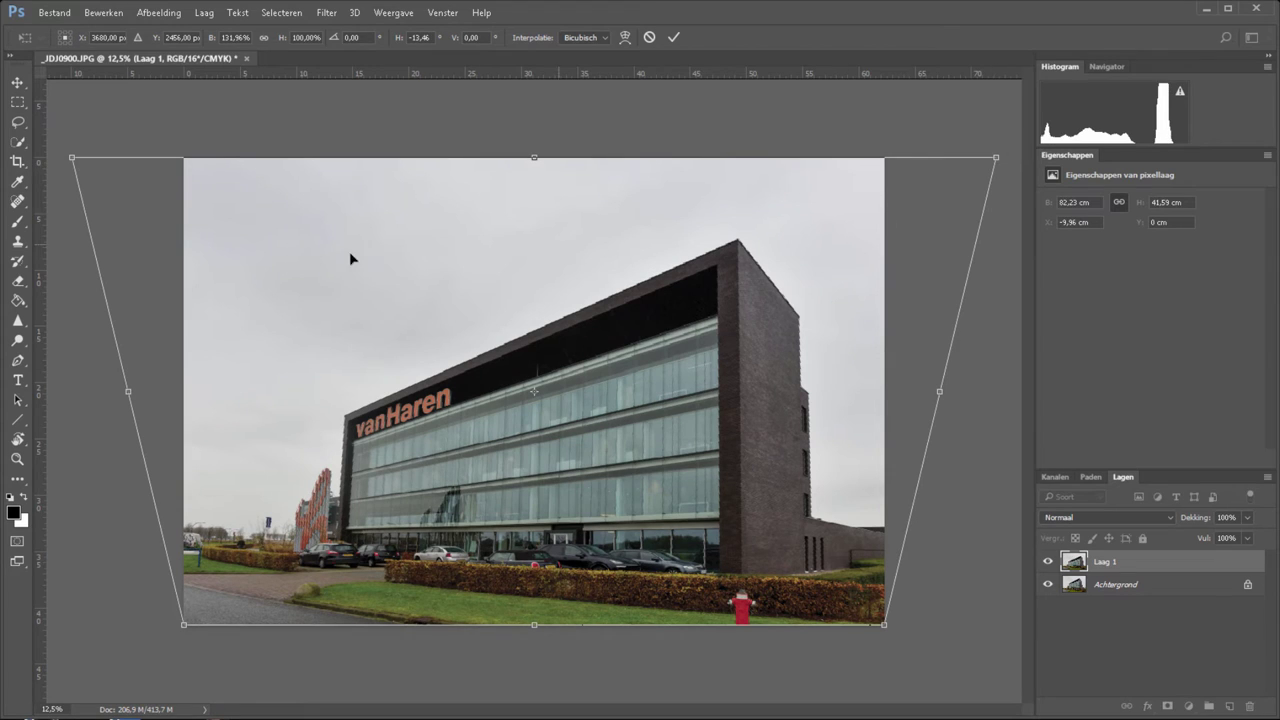
pyautogui.moveTo(36, 327); pyautogui.dragTo(740, 352)
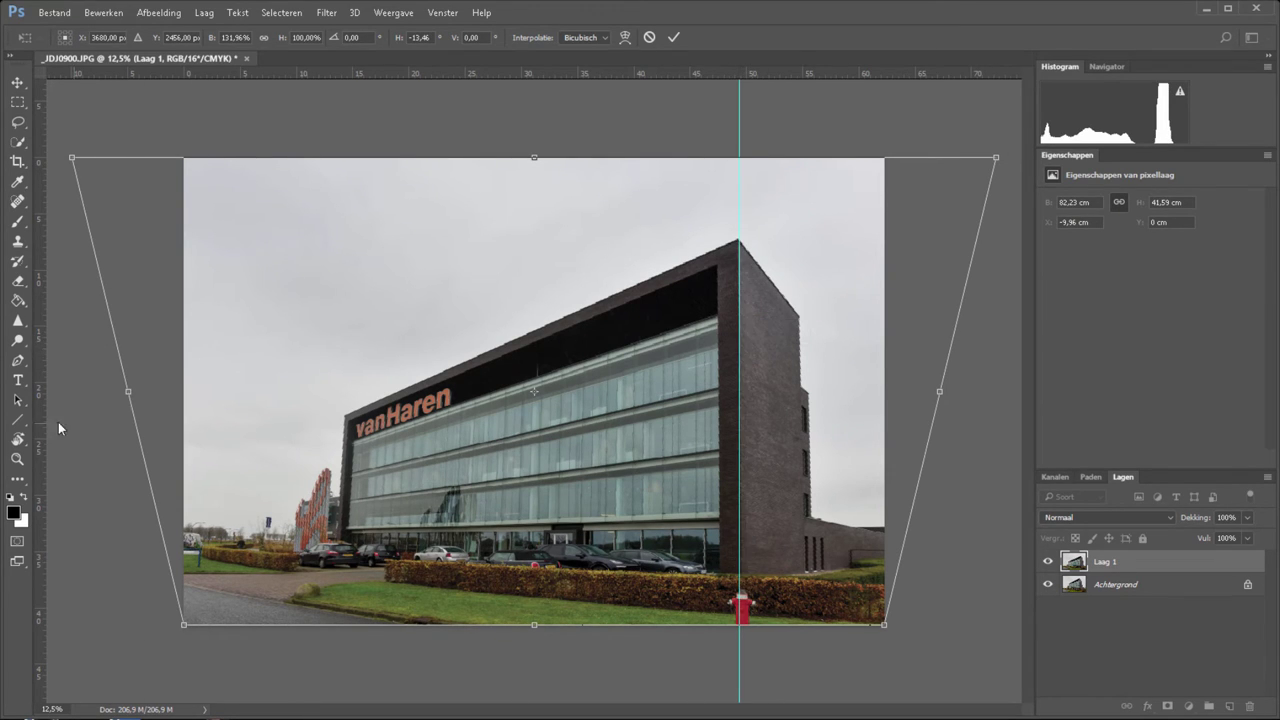
# Add a second vertical guide further left and back out of the perspective transform.
pyautogui.moveTo(37, 423); pyautogui.dragTo(337, 425)
pyautogui.press('Return')
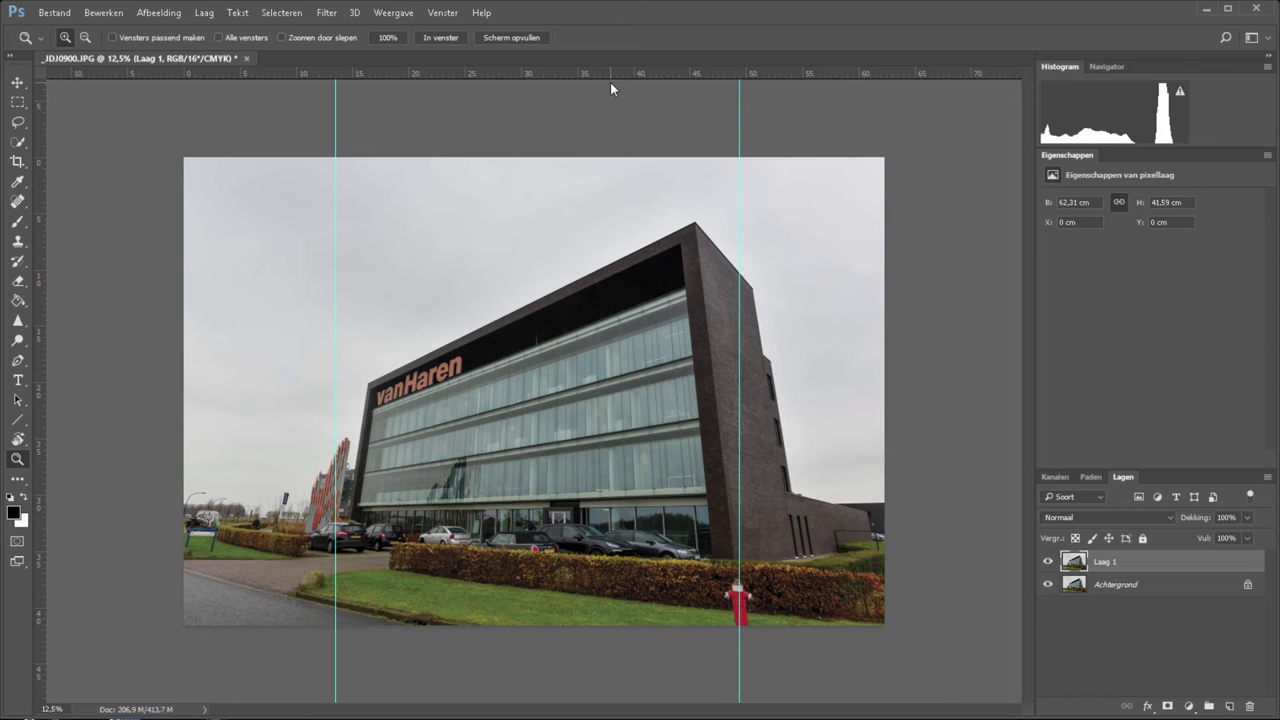
# Widen the photo's top edge with a Perspectief free transform.
pyautogui.click(103, 13)
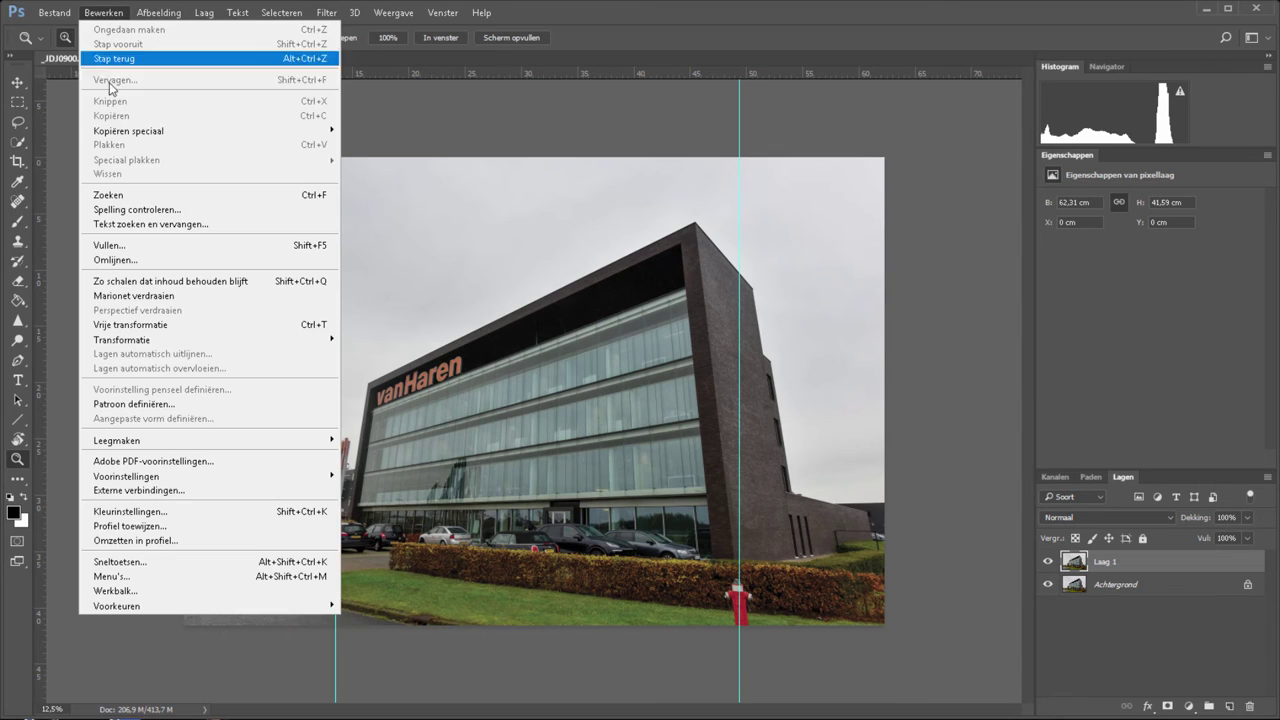
pyautogui.click(221, 329)
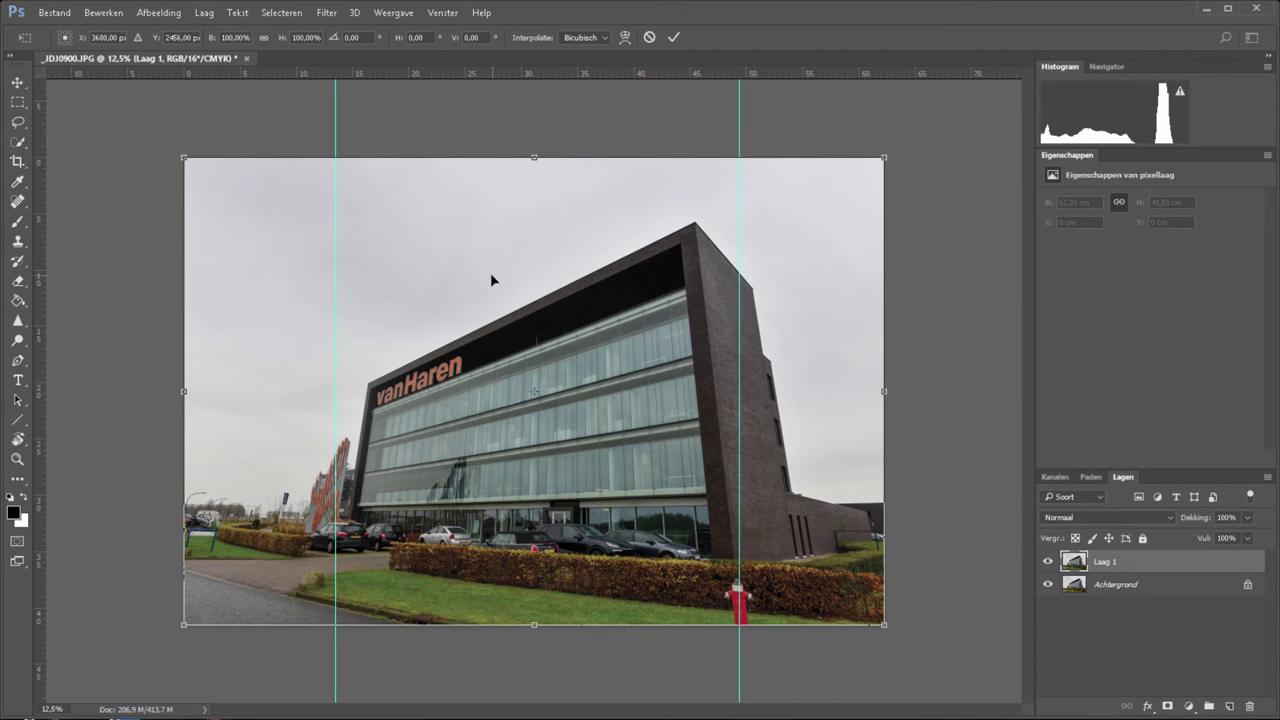
pyautogui.rightClick(483, 298)
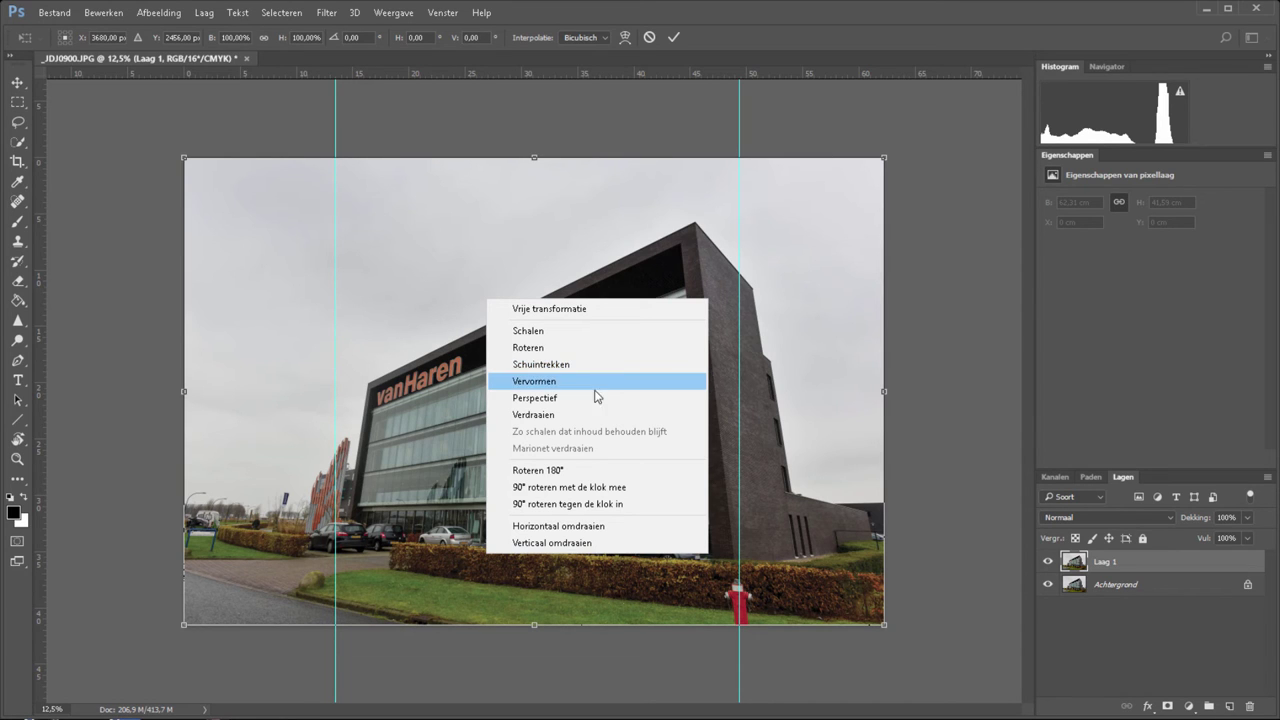
pyautogui.click(595, 402)
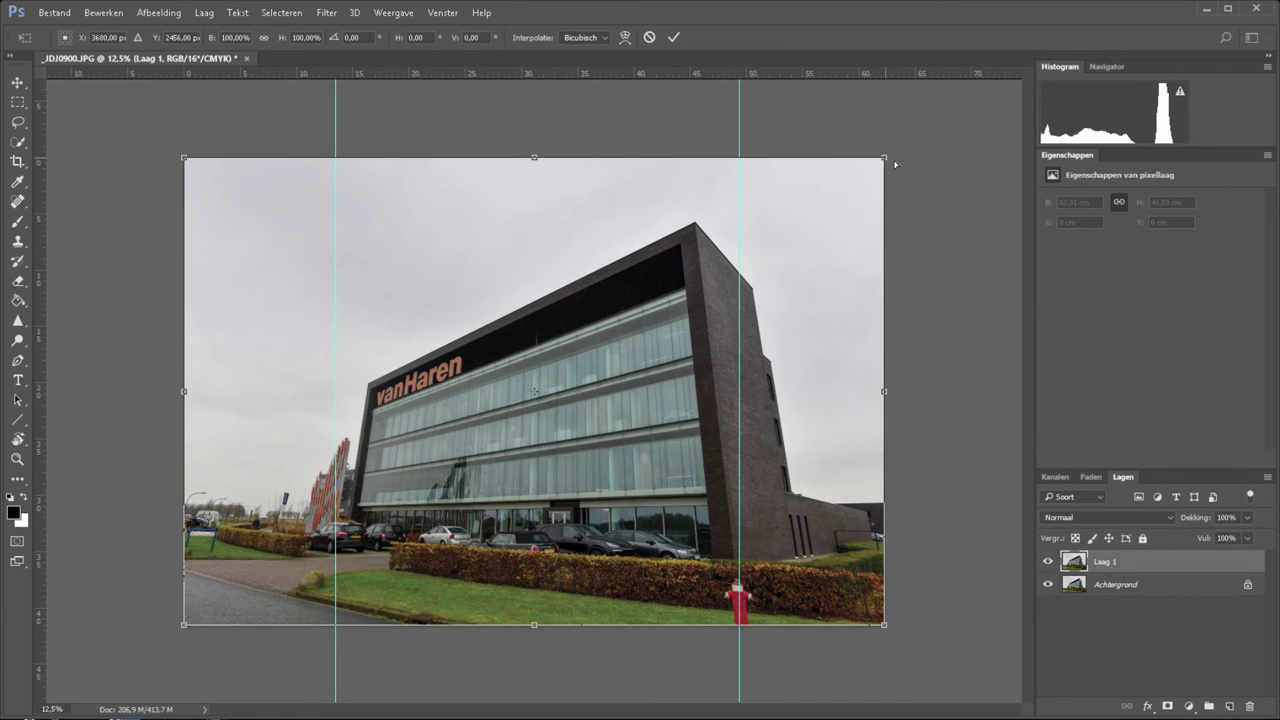
pyautogui.moveTo(884, 158)
pyautogui.mouseDown()
pyautogui.moveTo(932, 171)
pyautogui.moveTo(998, 158)
pyautogui.mouseUp()
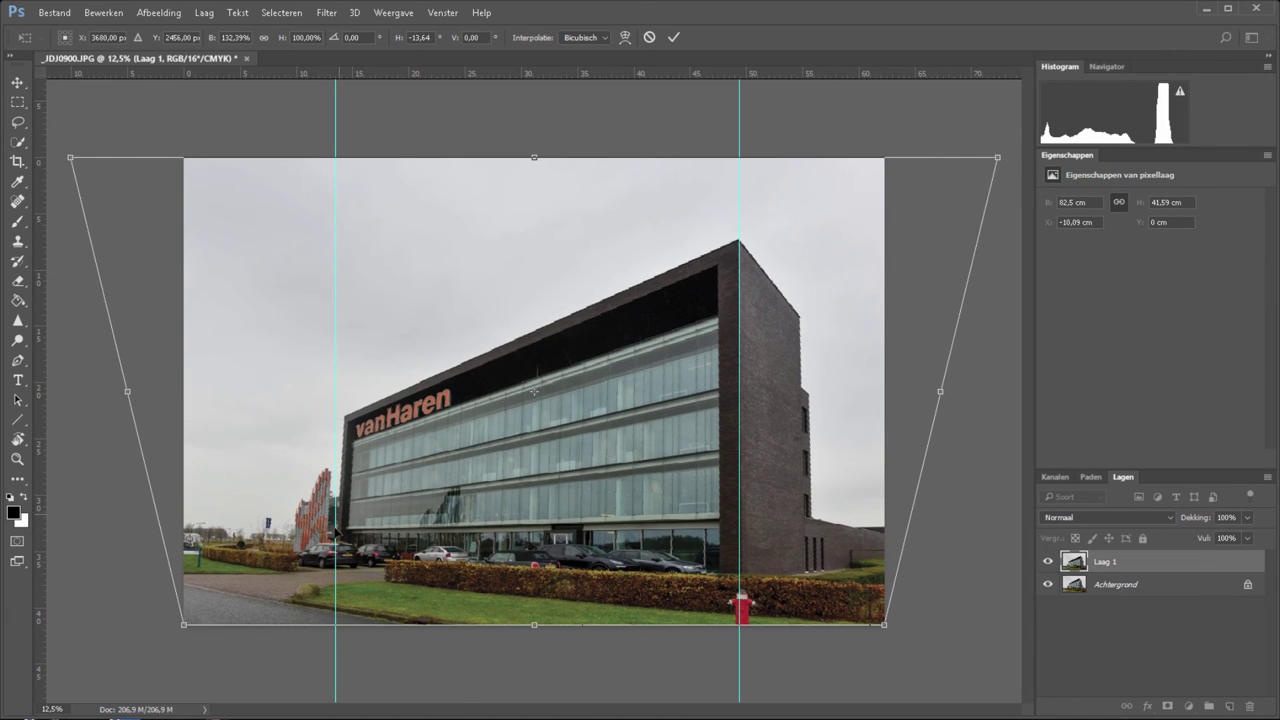
# Fine-tune the top corners outward in Schuintrekken mode and commit the correction.
pyautogui.rightClick(442, 248)
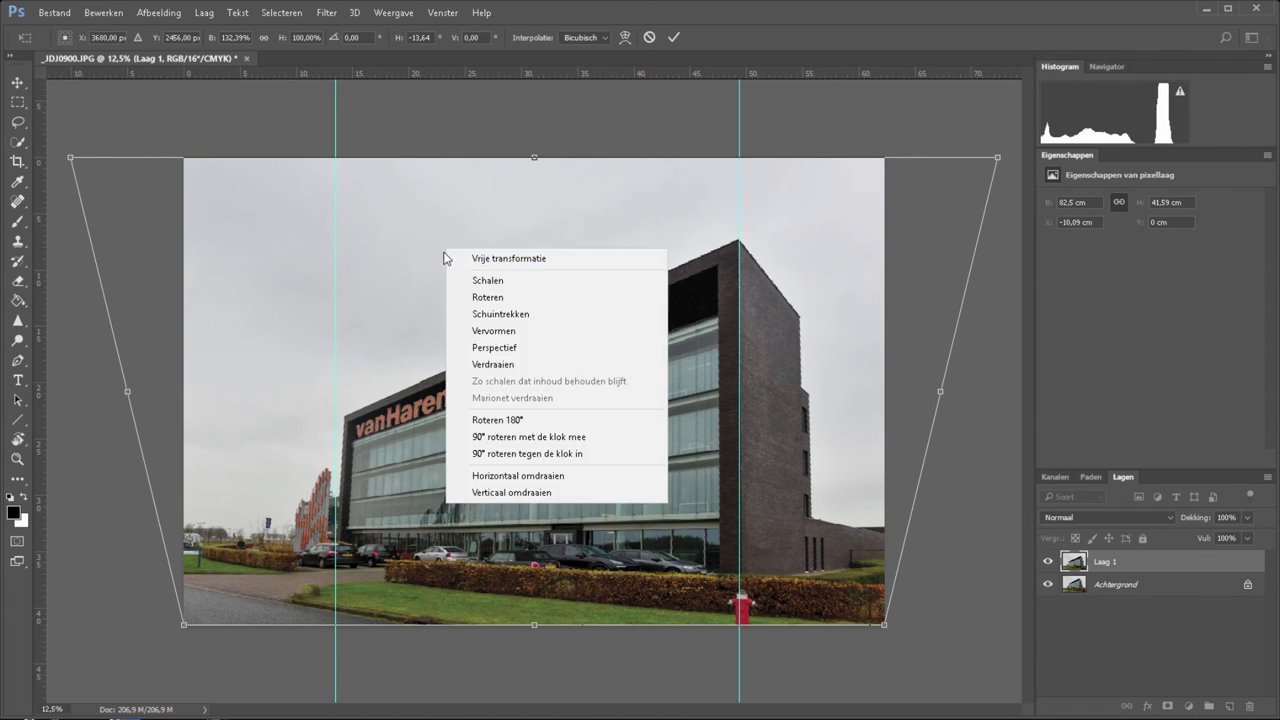
pyautogui.click(512, 312)
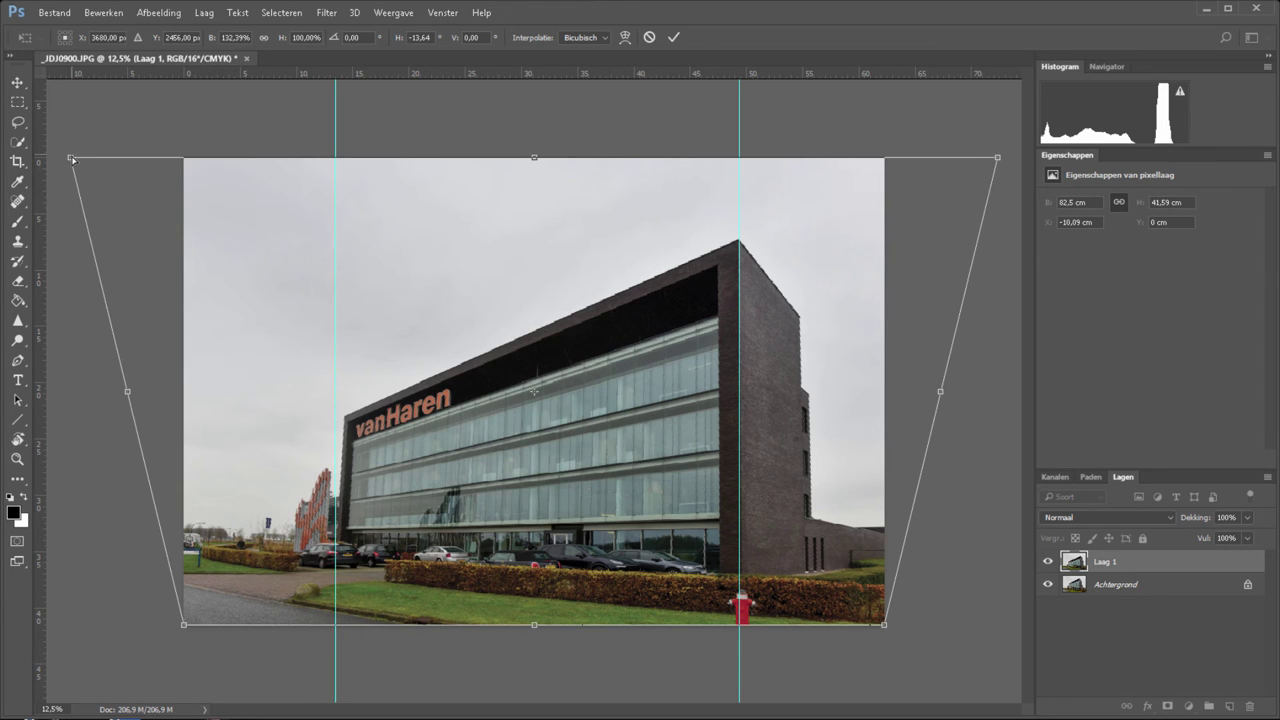
pyautogui.moveTo(71, 158); pyautogui.dragTo(47, 158)
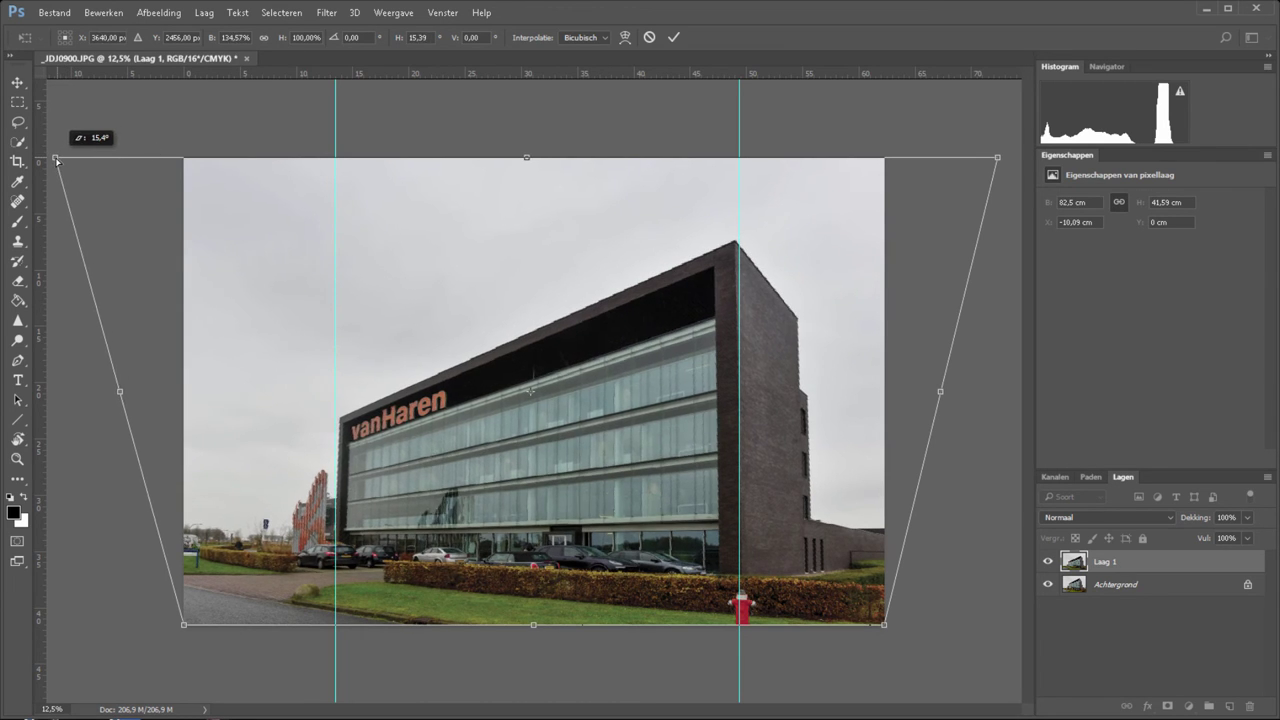
pyautogui.press('u')
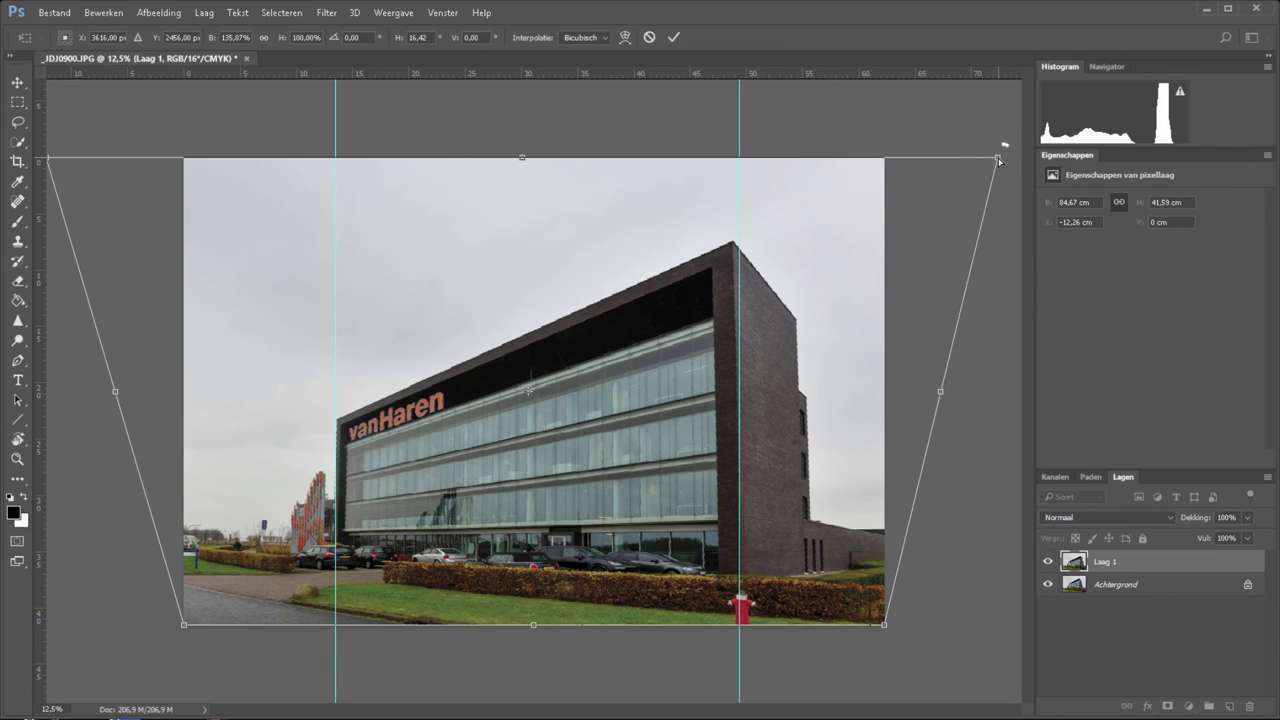
pyautogui.moveTo(998, 158); pyautogui.dragTo(1001, 157)
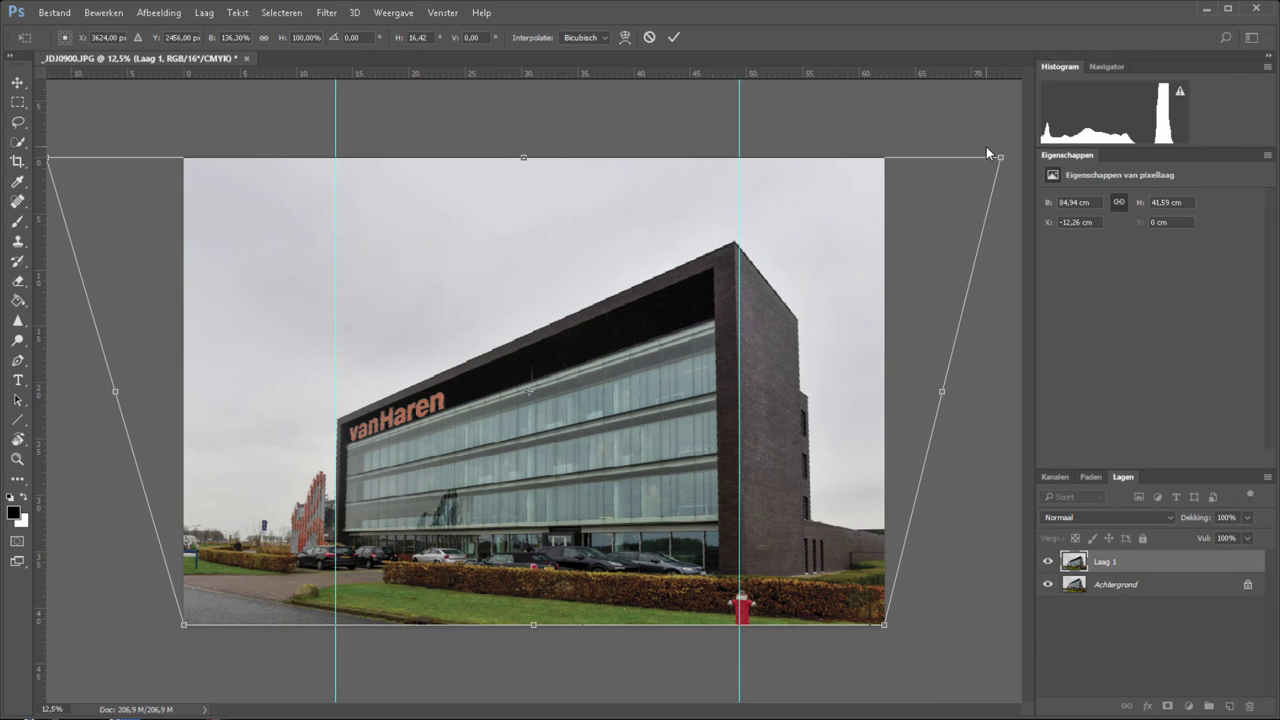
pyautogui.press('z')
pyautogui.press('Return')
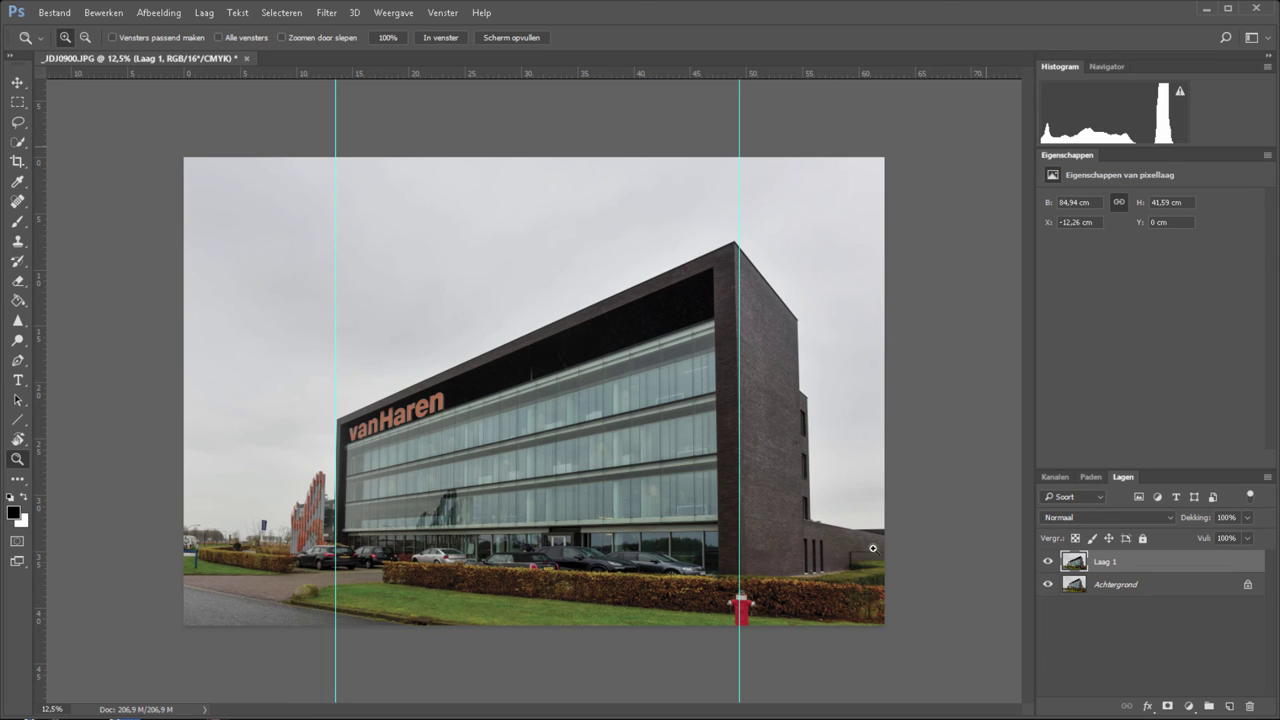
# Hide and reshow 'Laag 1' to compare the straightened building with the leaning original.
pyautogui.click(1048, 561)
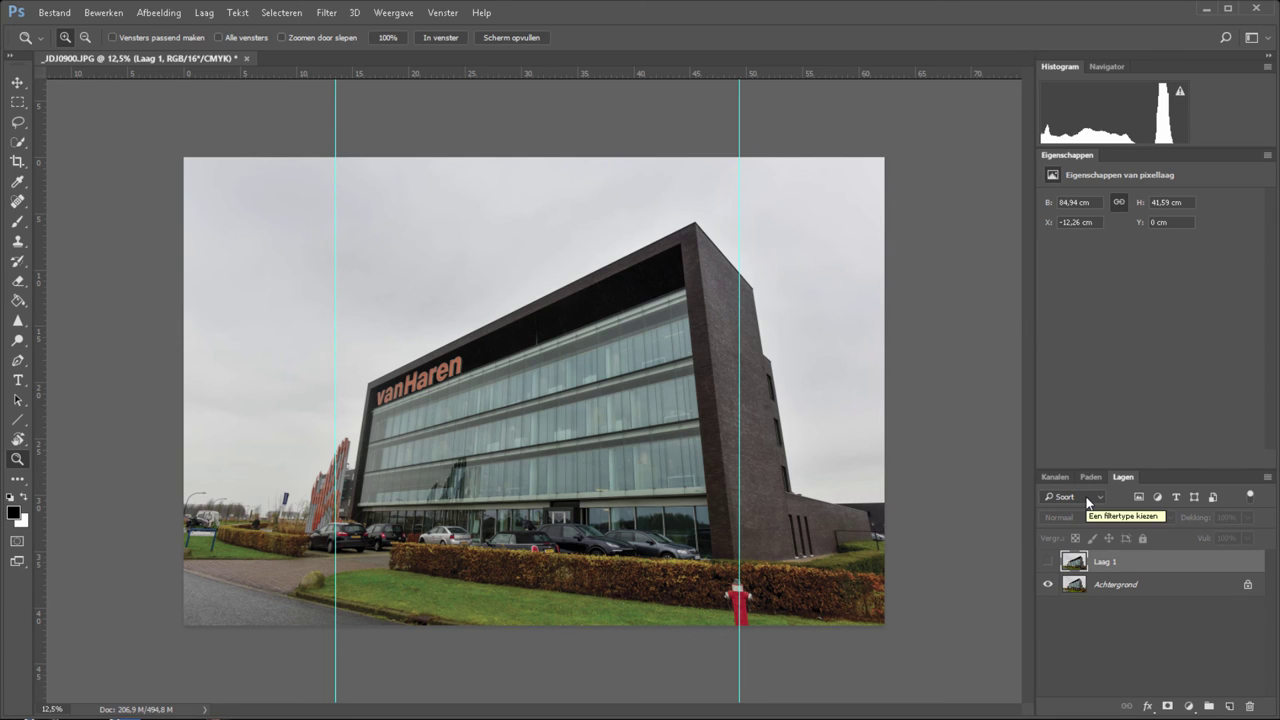
pyautogui.click(1047, 562)
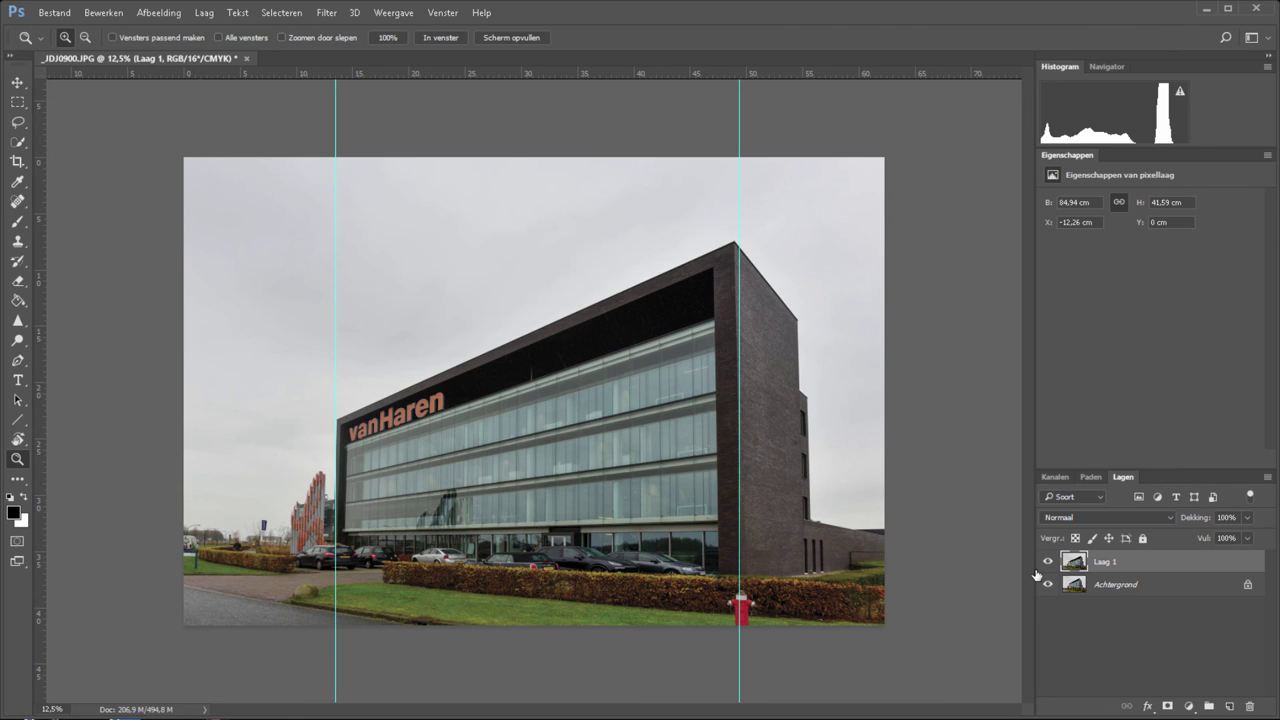
pyautogui.click(116, 14)
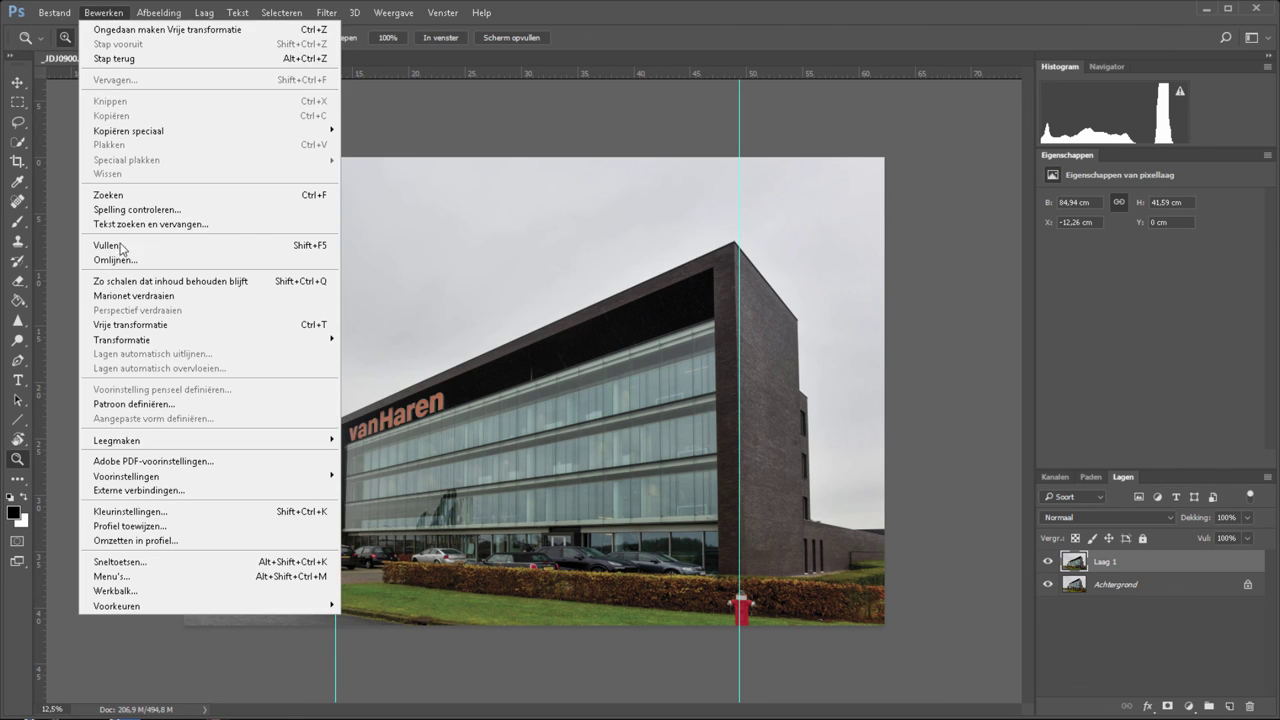
# Stretch 'Laag 1' taller by dragging its top middle handle upward, then commit.
pyautogui.click(171, 328)
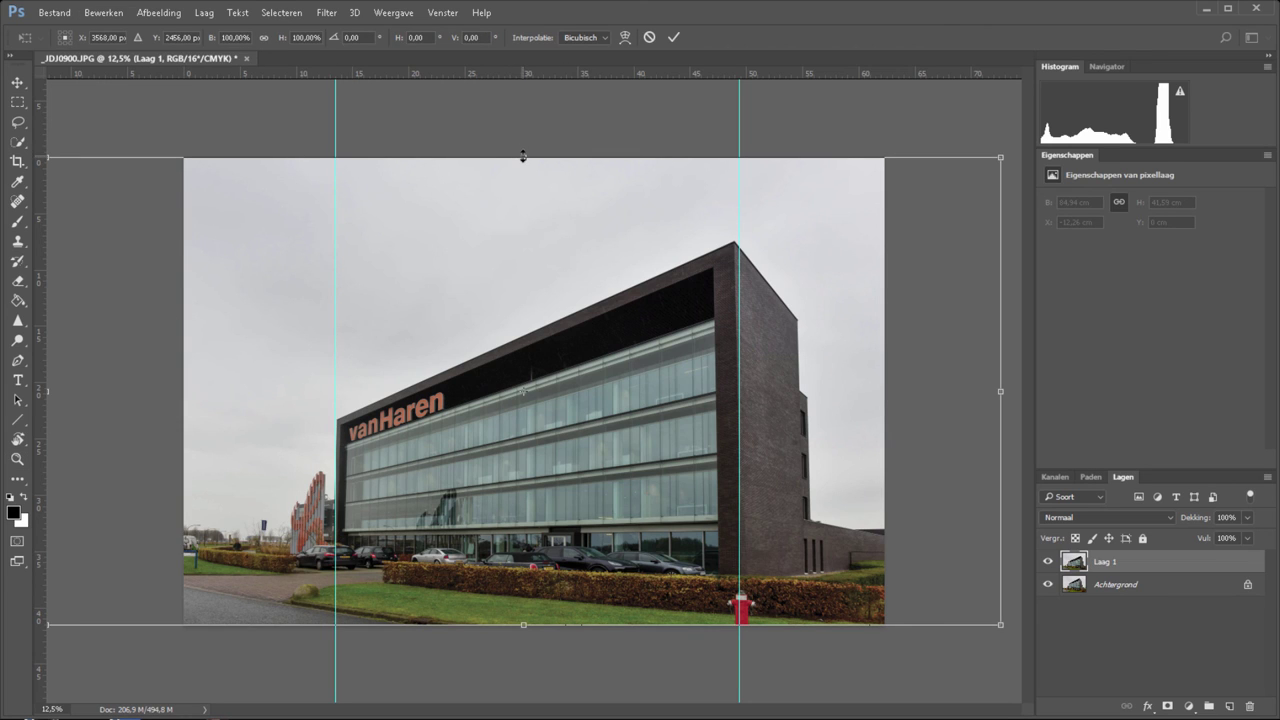
pyautogui.moveTo(523, 155)
pyautogui.mouseDown()
pyautogui.moveTo(524, 116)
pyautogui.moveTo(505, 108)
pyautogui.mouseUp()
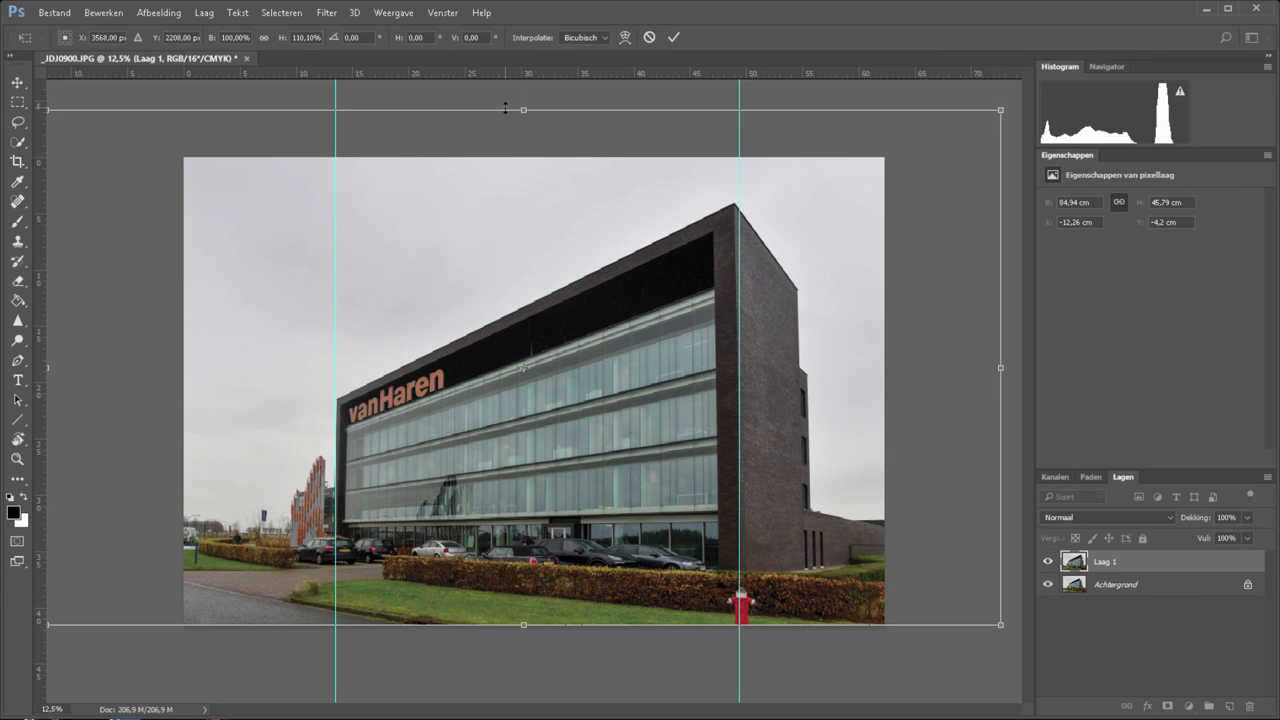
pyautogui.hotkey('ctrl', 'space')
pyautogui.press('Return')
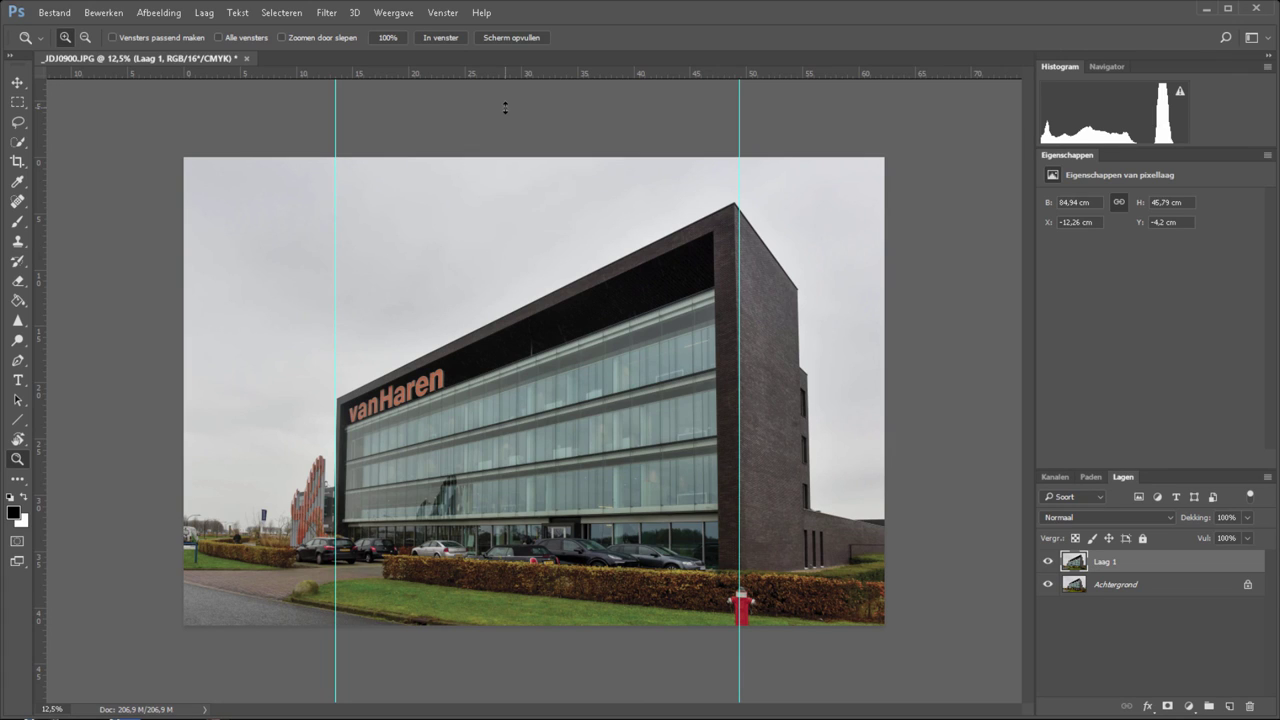